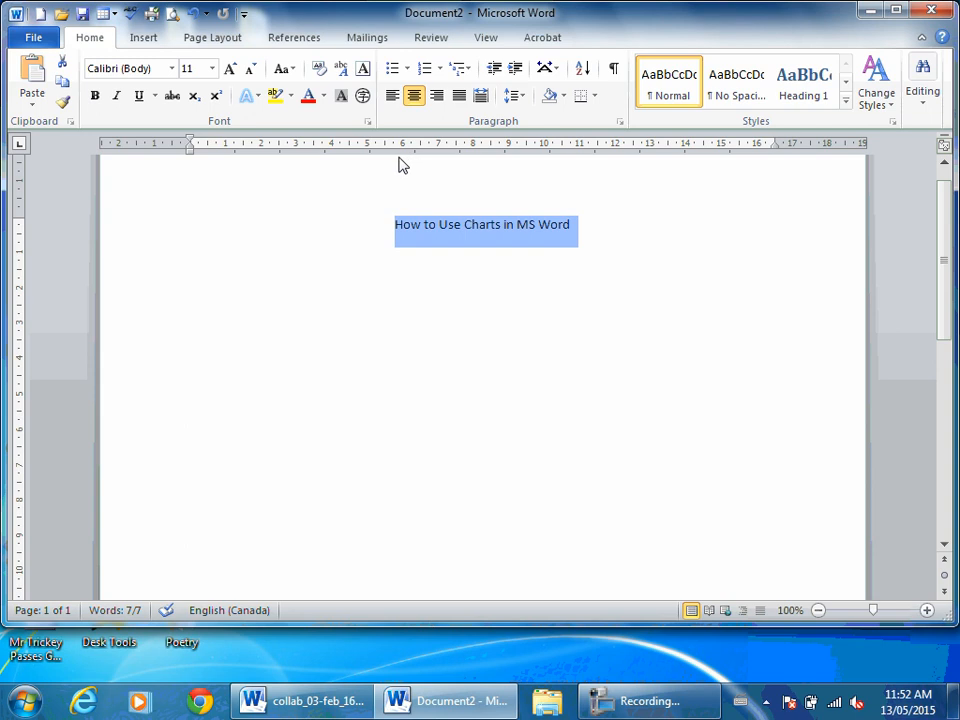
- Make the selected title bold and start a new line below it for the chart
{"action": "left_click", "coordinate": [95, 96]}
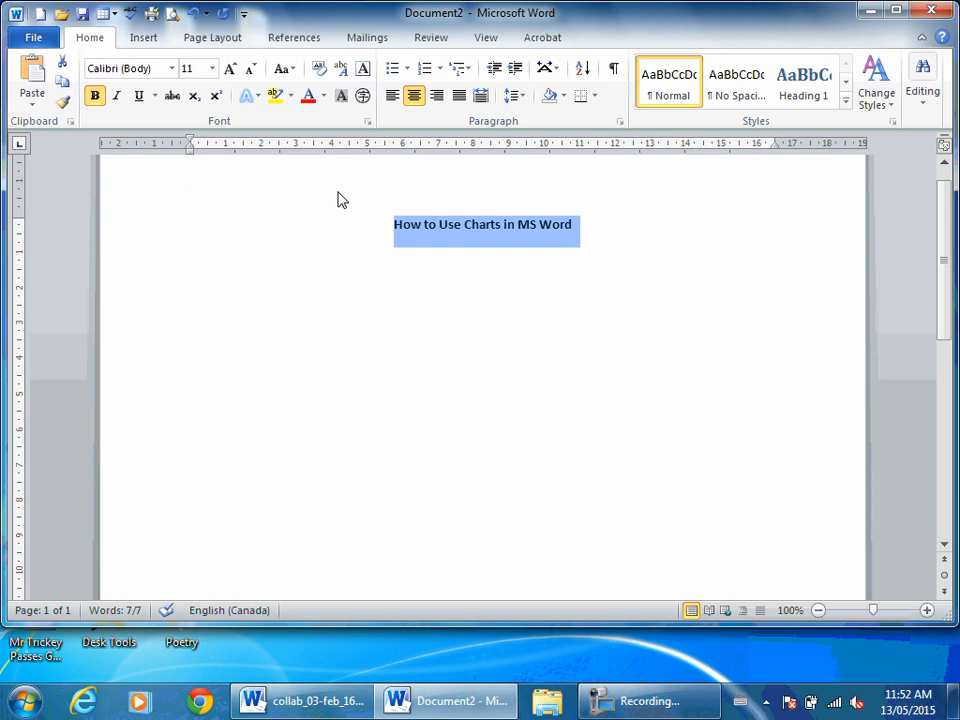
{"action": "left_click", "coordinate": [444, 263]}
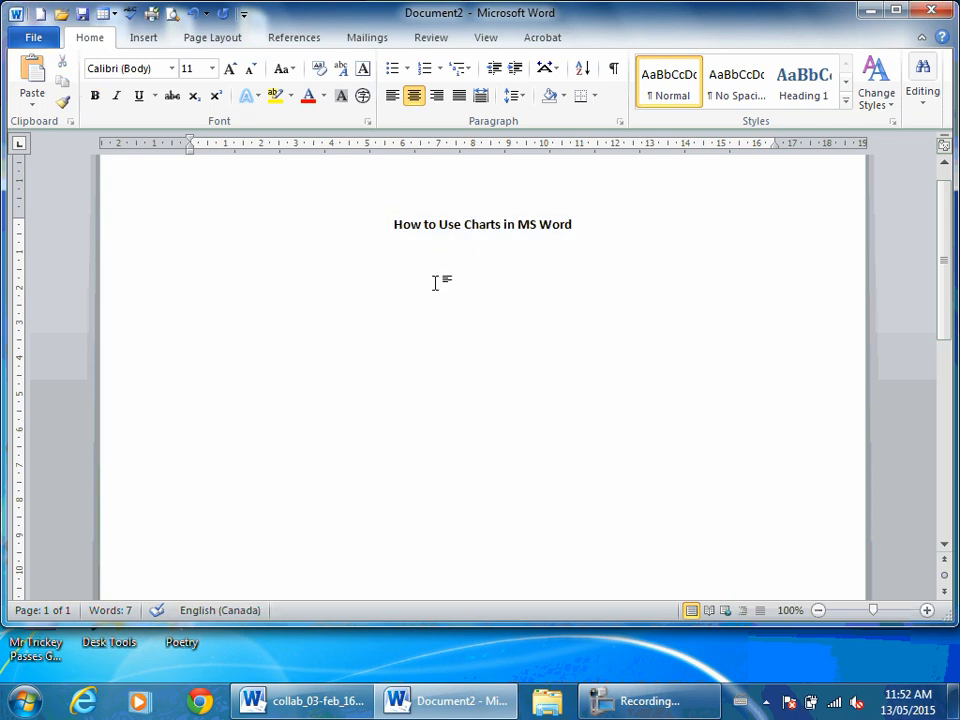
{"action": "key", "text": "Return"}
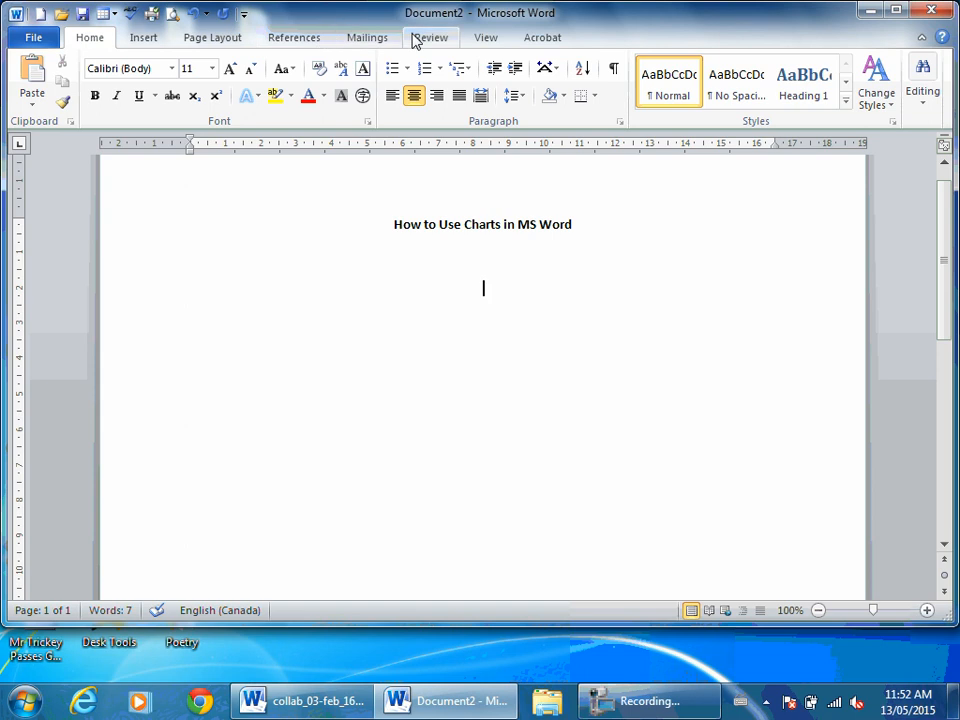
- Insert a basic 2-D pie chart below the document title
{"action": "left_click", "coordinate": [145, 40]}
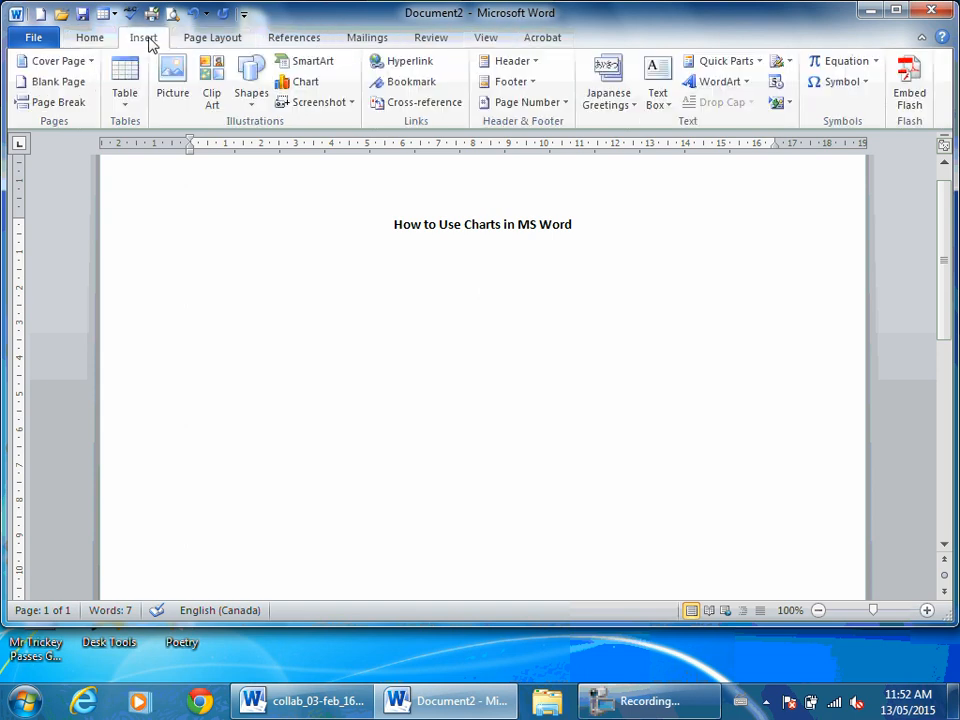
{"action": "left_click", "coordinate": [309, 88]}
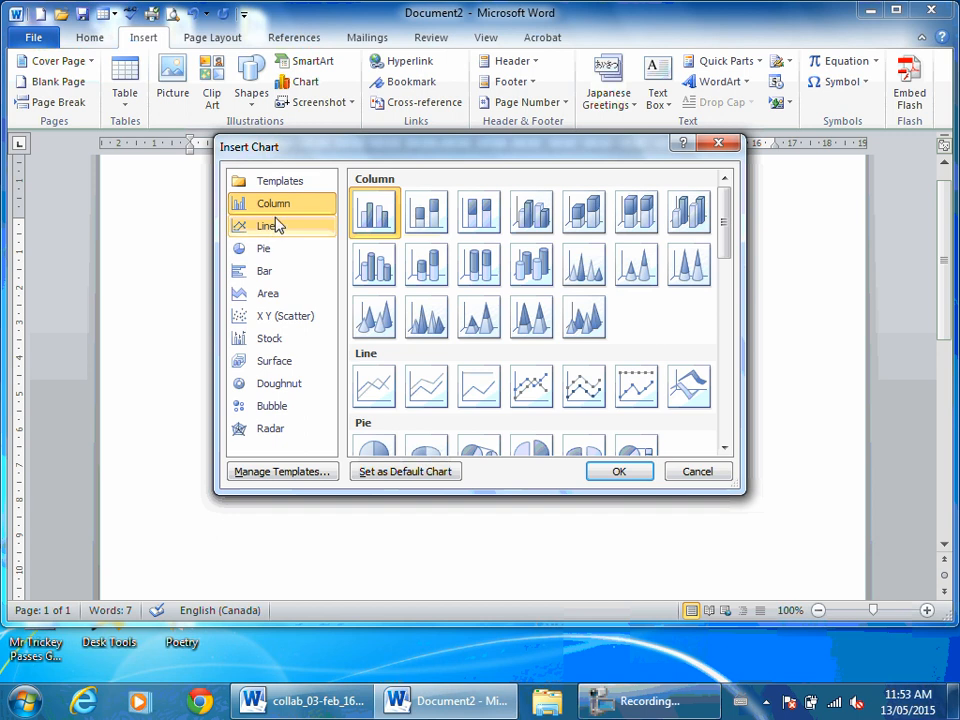
{"action": "left_click", "coordinate": [274, 232]}
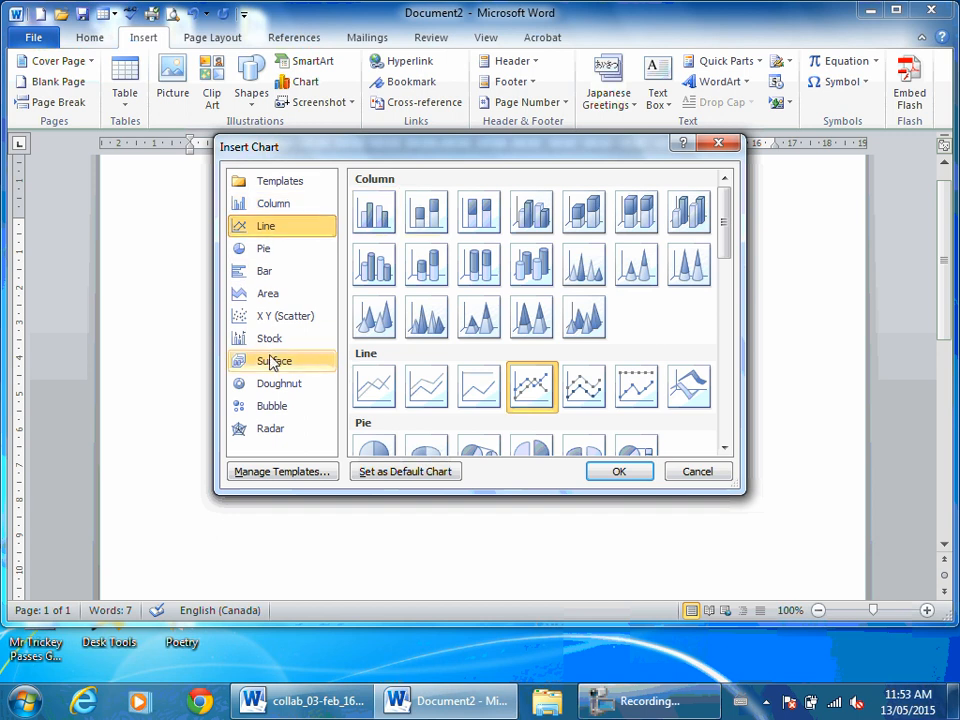
{"action": "left_click", "coordinate": [264, 252]}
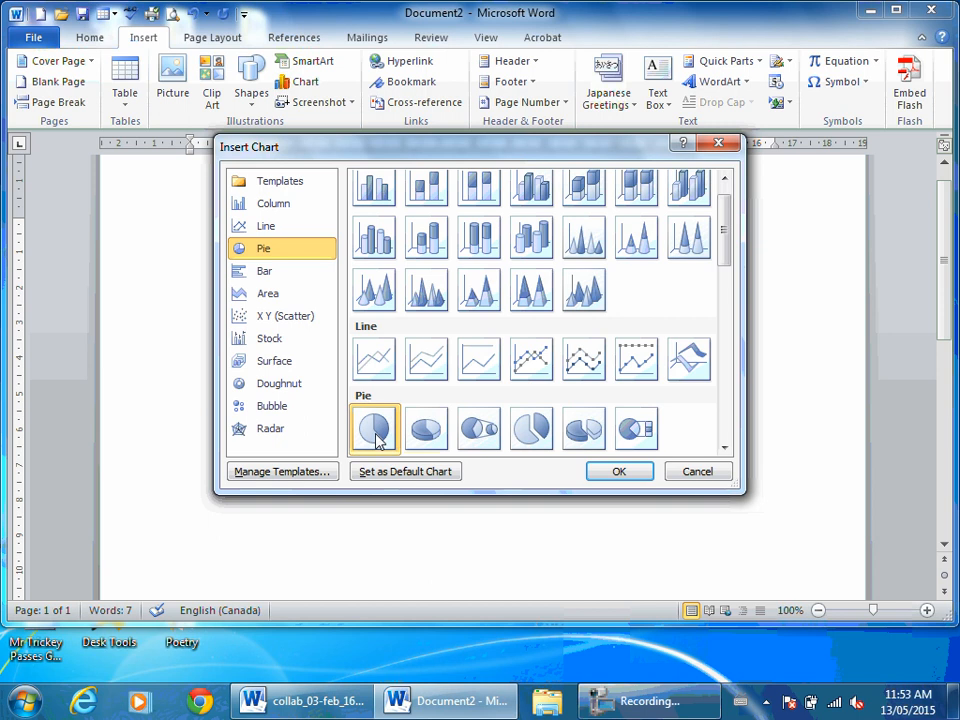
{"action": "left_click", "coordinate": [614, 472]}
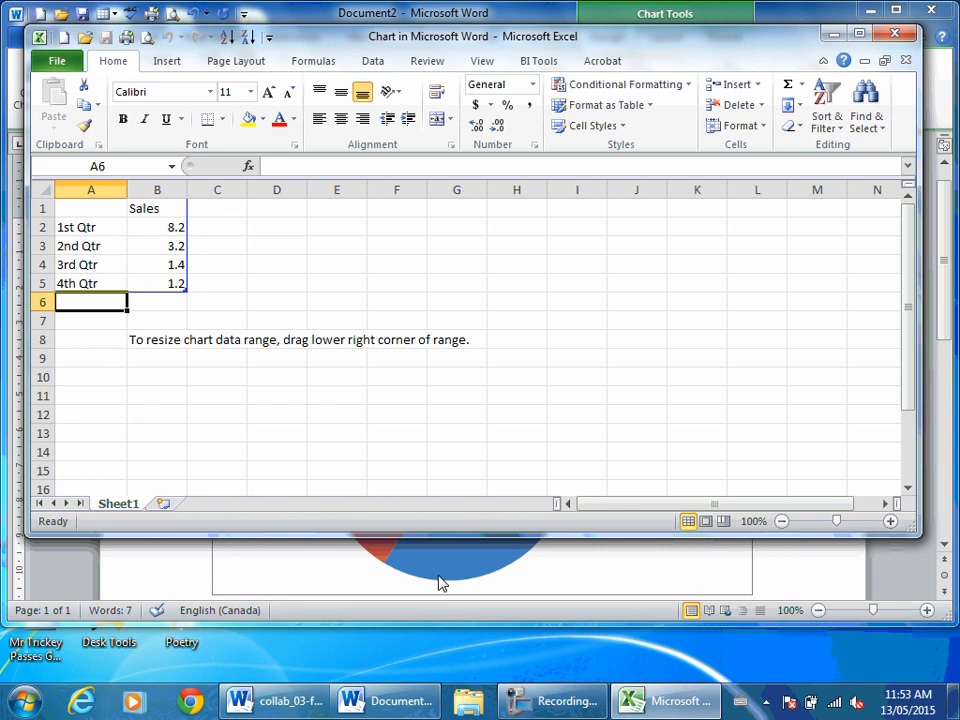
- Replace the Sales header in cell B1 of the chart data with "Blackhawks Playoff Scoring"
{"action": "left_click", "coordinate": [148, 208]}
{"action": "type", "text": "B"}
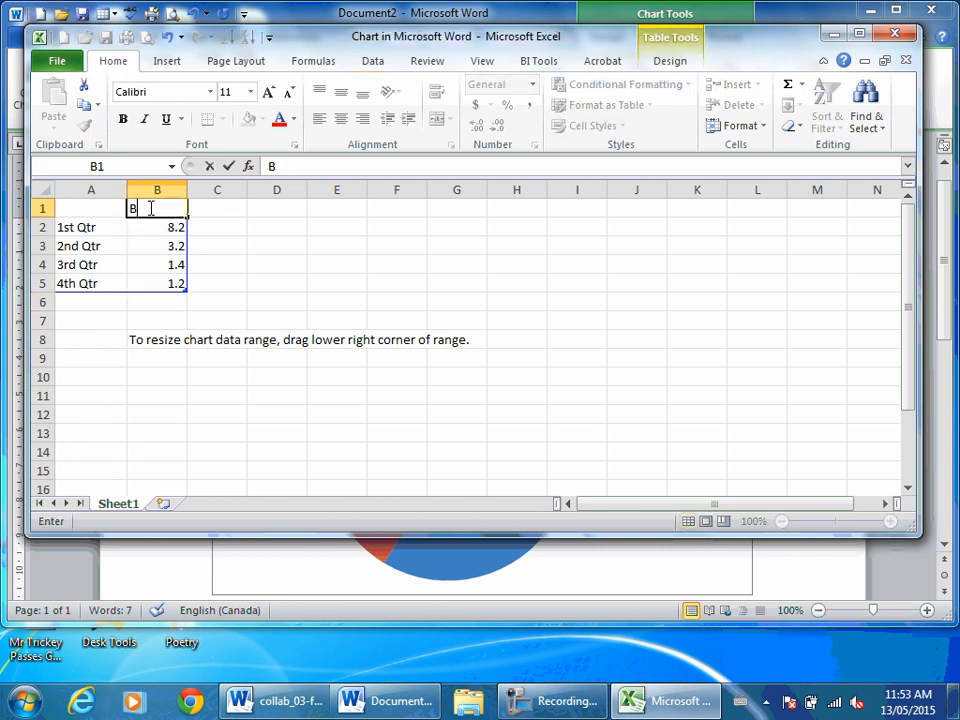
{"action": "type", "text": "lackhaw"}
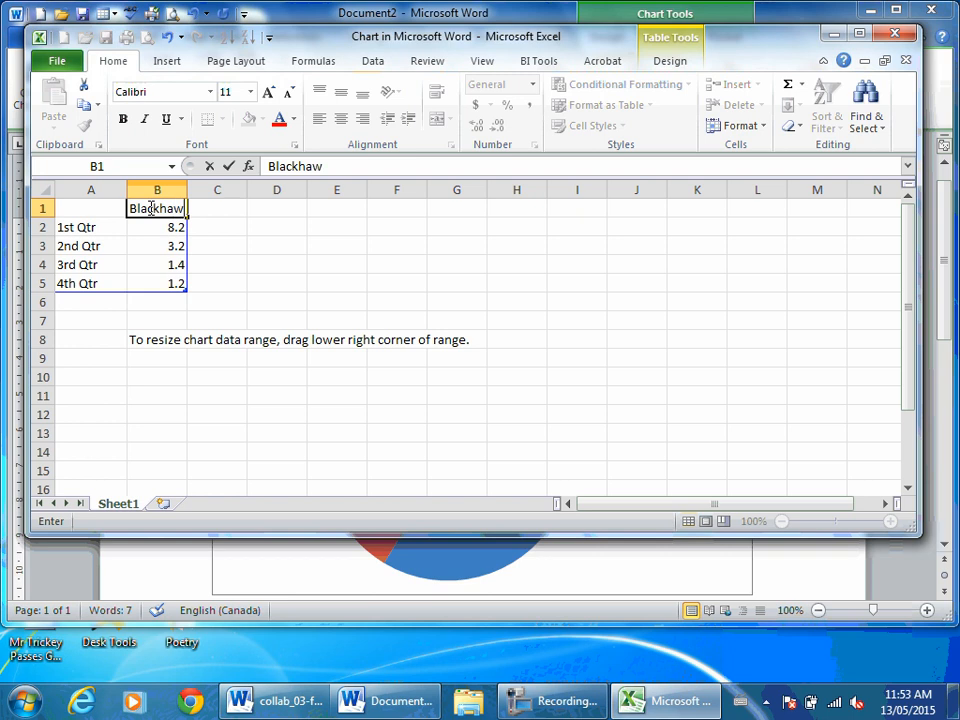
{"action": "type", "text": "ks Playof"}
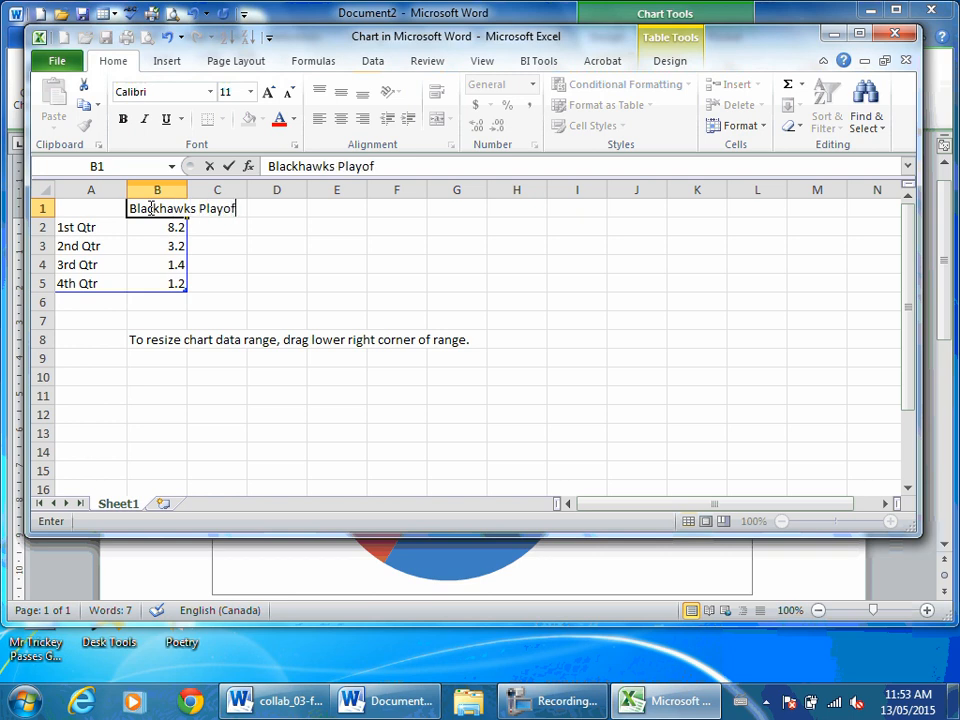
{"action": "type", "text": "f Sch"}
{"action": "type", "text": "ring"}
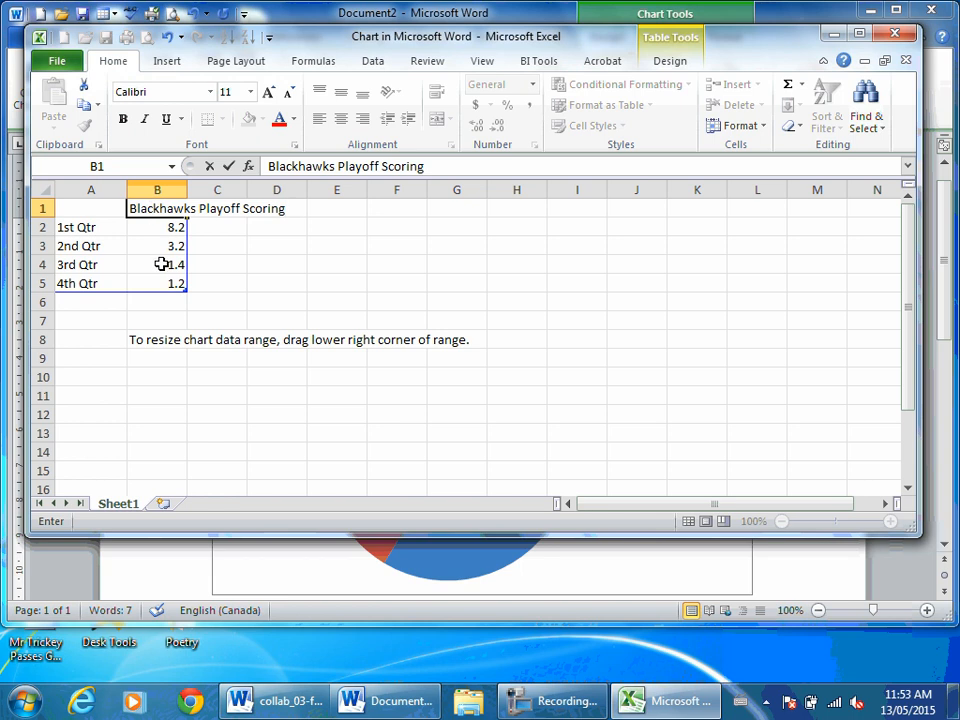
- Change the first category in A2 to Toews and set its value in B2 to 3
{"action": "left_click", "coordinate": [83, 227]}
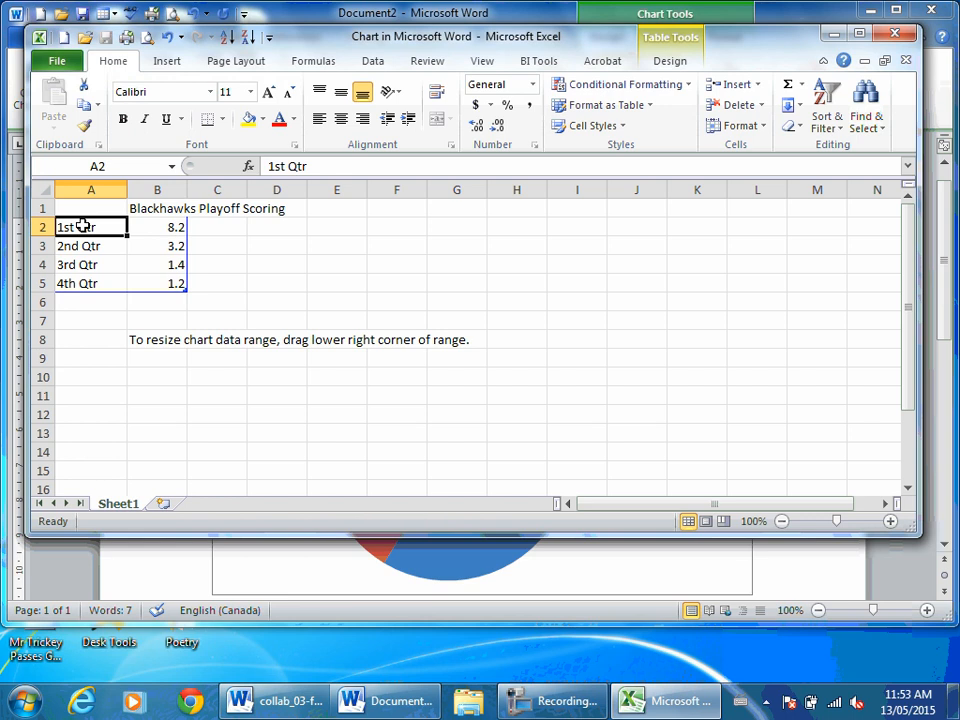
{"action": "type", "text": "Tow"}
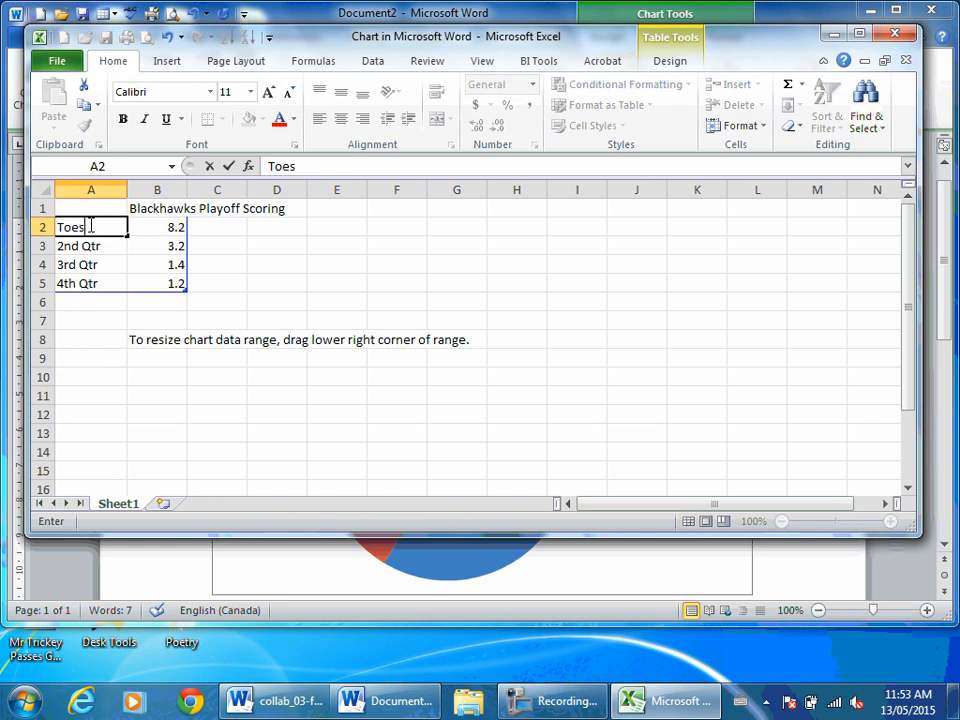
{"action": "key", "text": "Tab"}
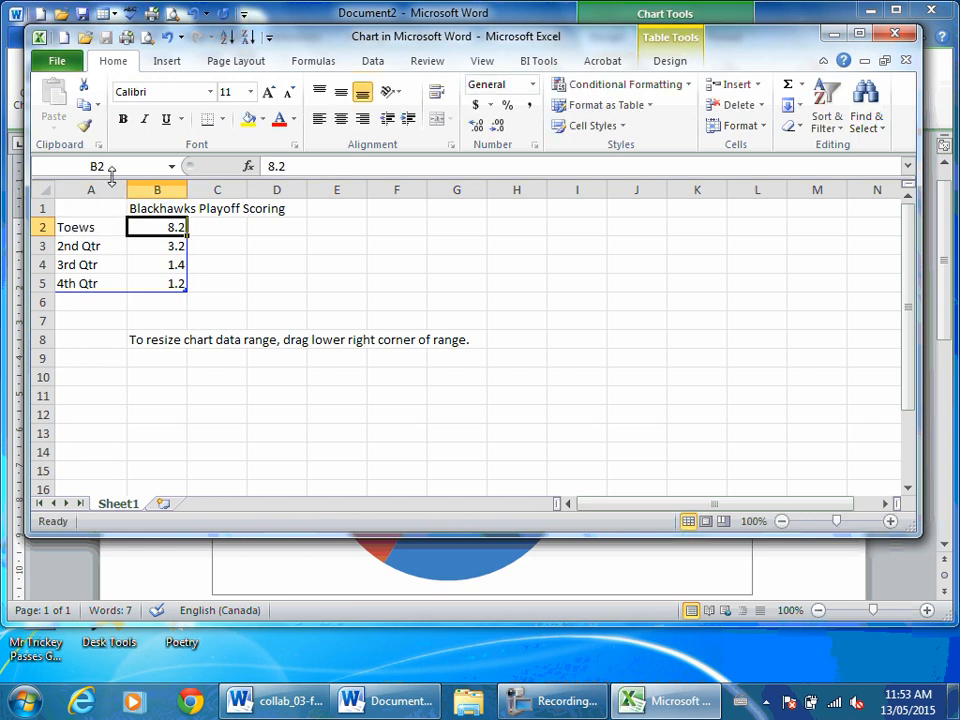
{"action": "type", "text": "3"}
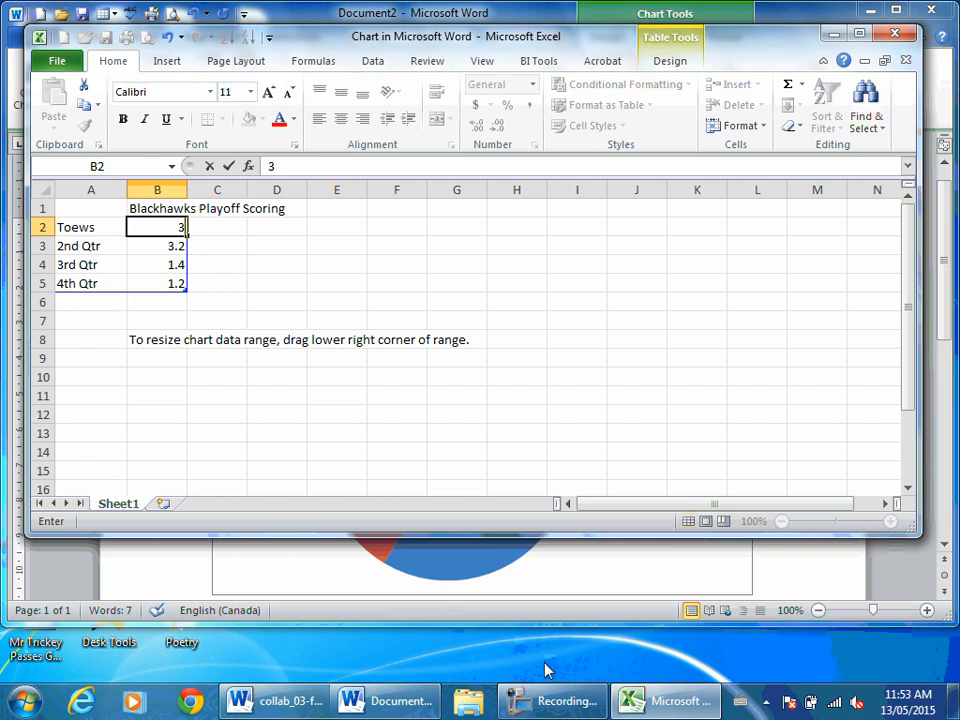
{"action": "left_click", "coordinate": [563, 703]}
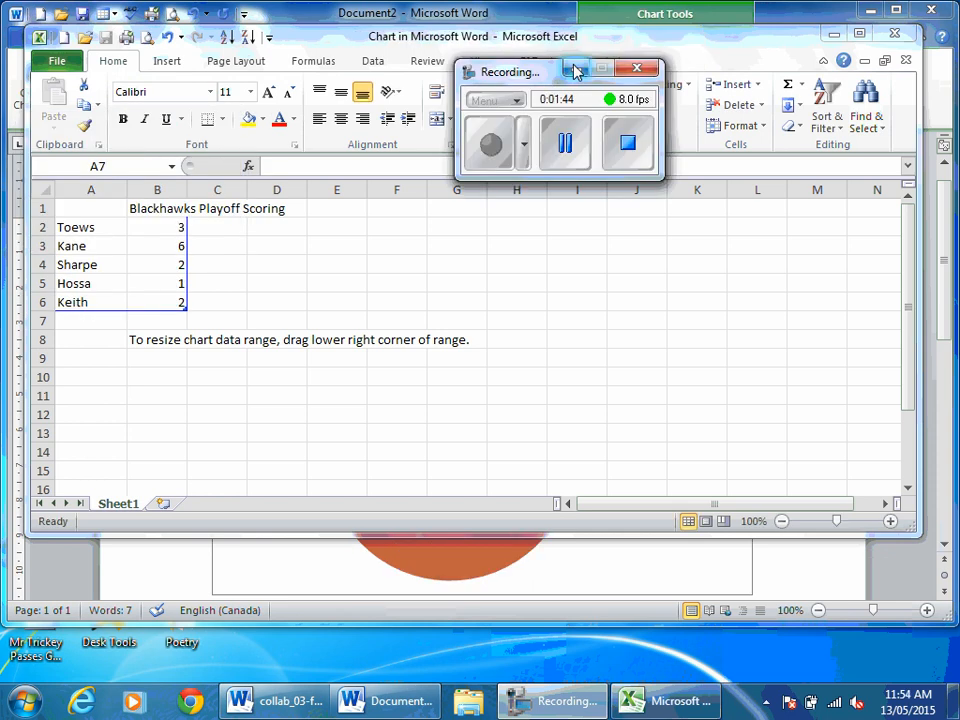
{"action": "left_click", "coordinate": [575, 70]}
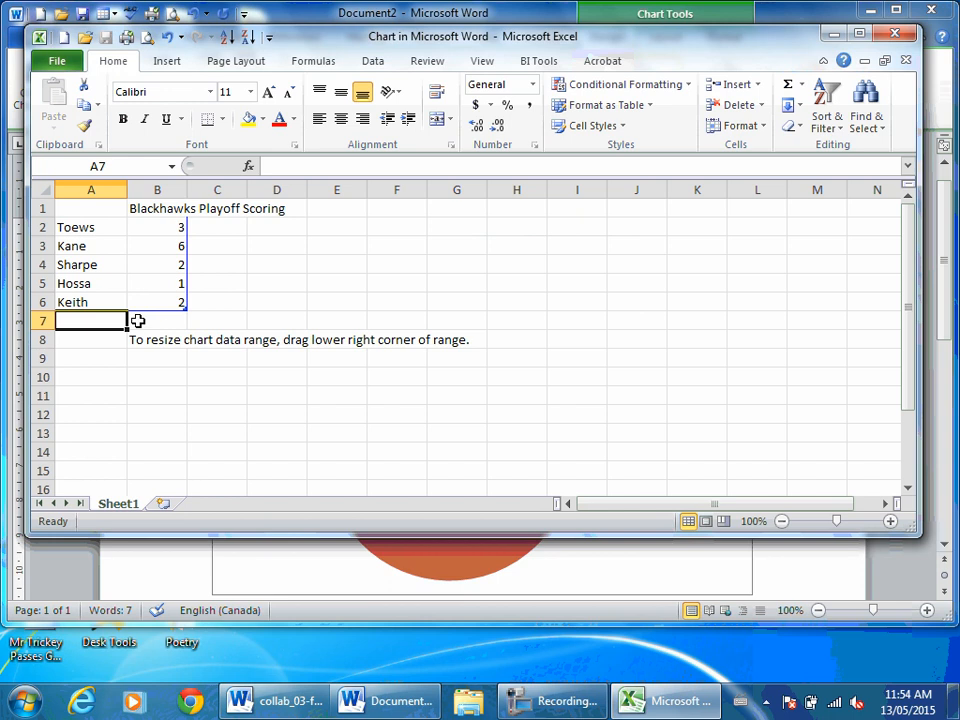
- Minimize the Excel data sheet to return to the Word document, and add data labels to the pie chart's slices
{"action": "left_click", "coordinate": [835, 36]}
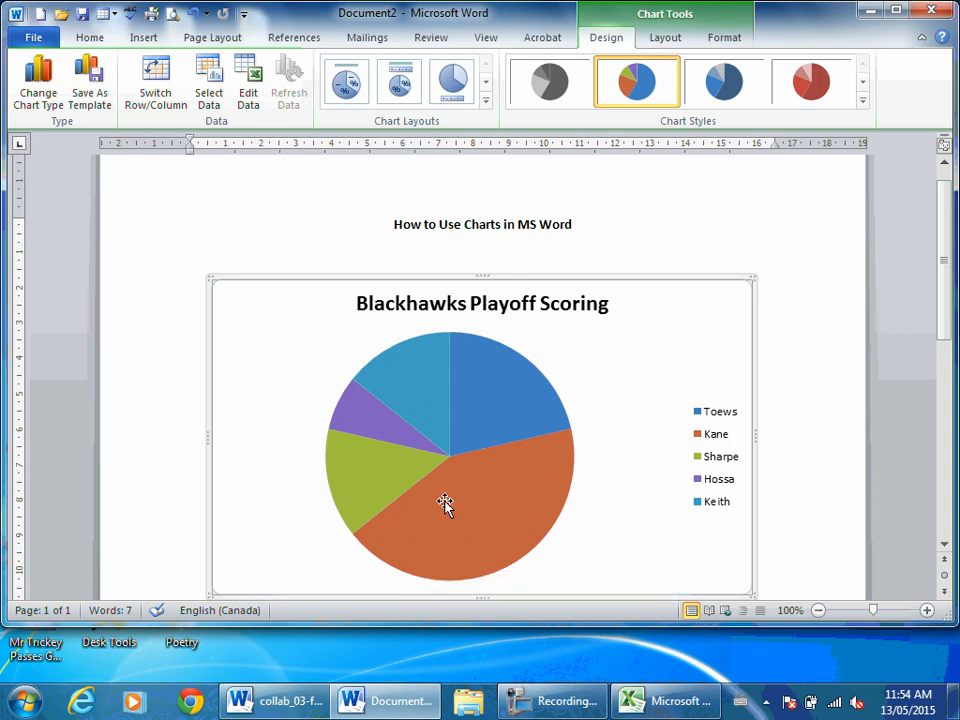
{"action": "mouse_move", "coordinate": [514, 480]}
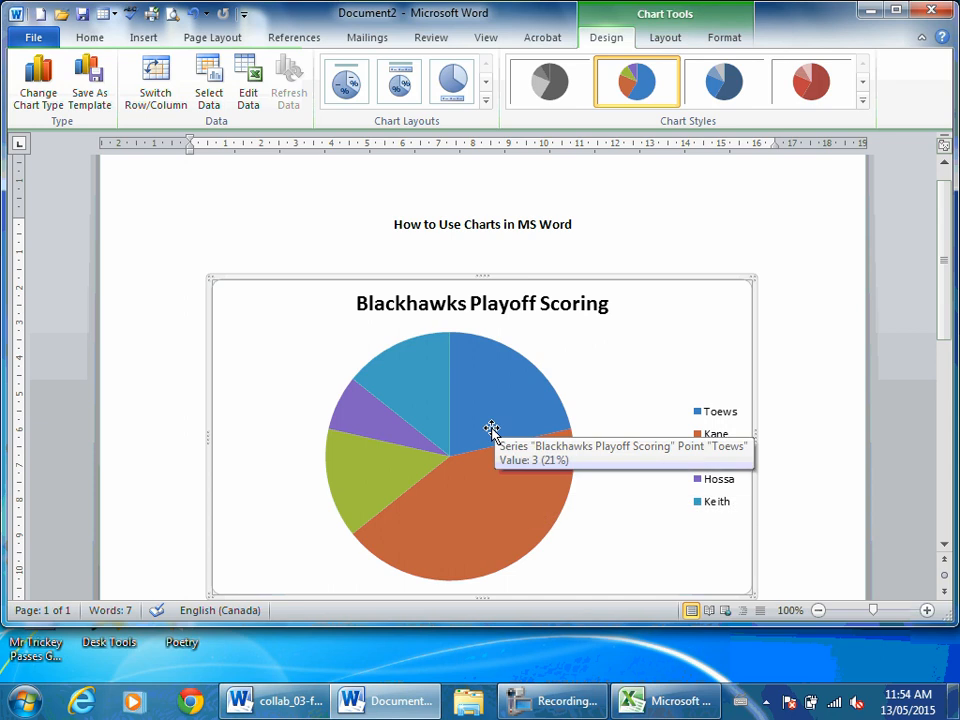
{"action": "mouse_move", "coordinate": [476, 483]}
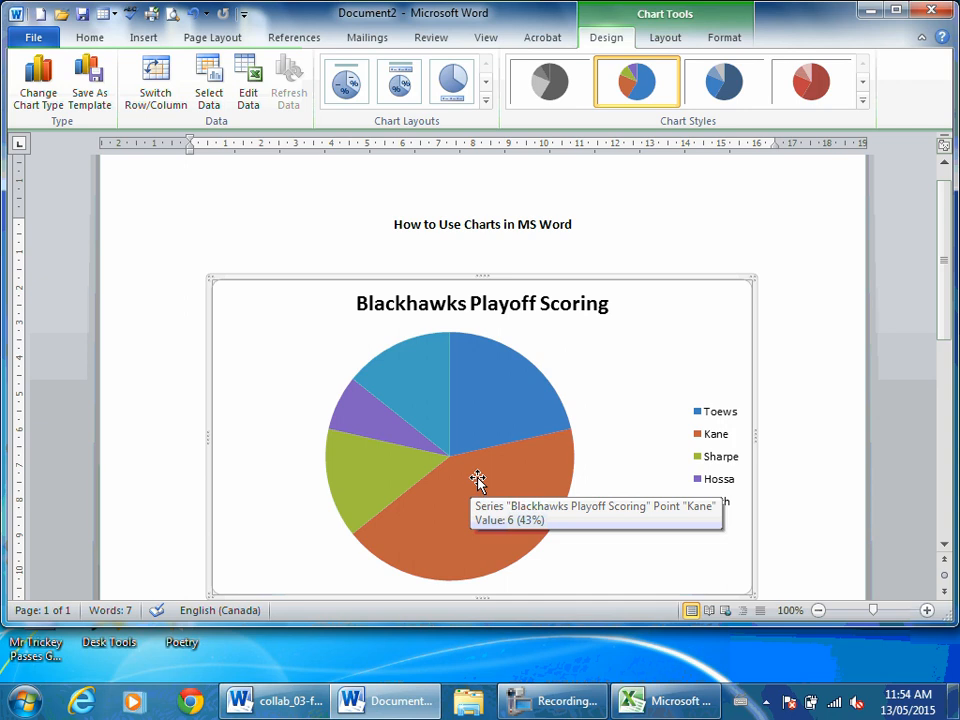
{"action": "mouse_move", "coordinate": [482, 414]}
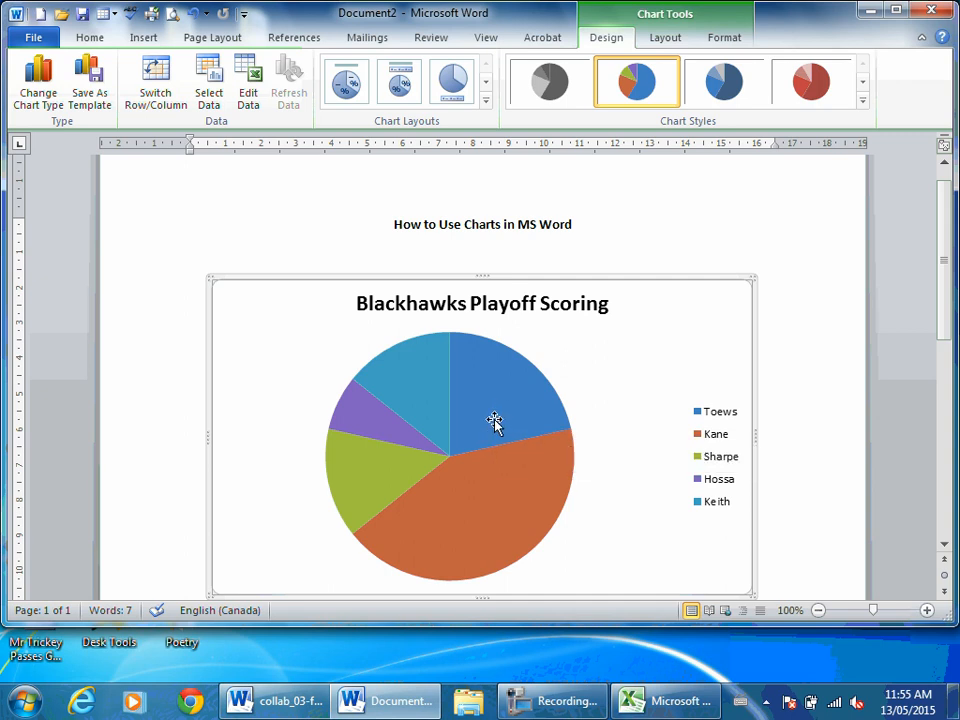
{"action": "right_click", "coordinate": [491, 503]}
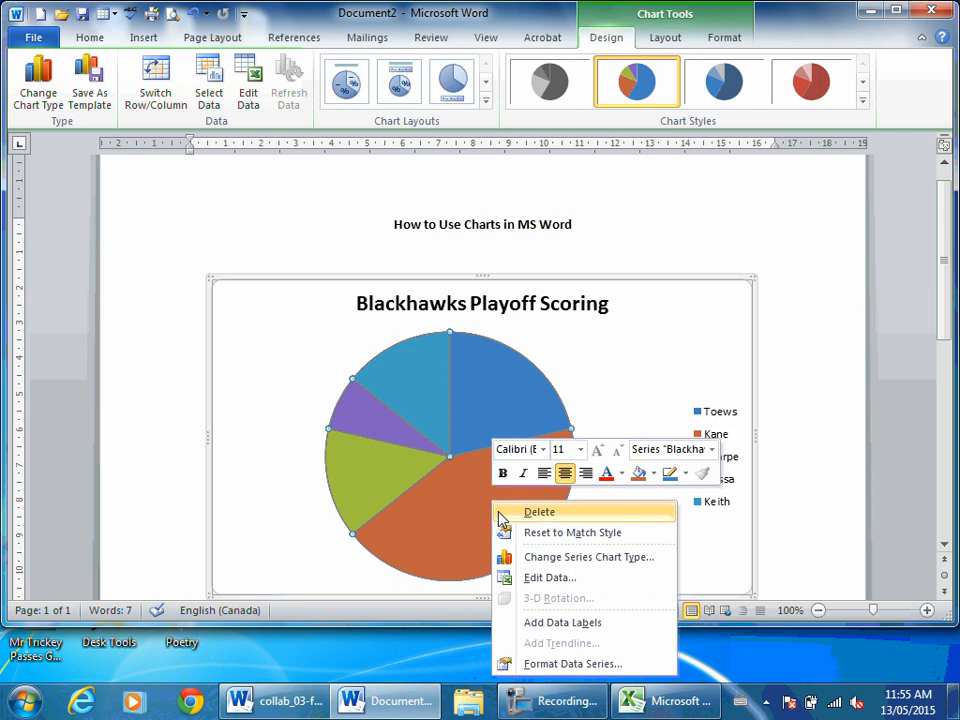
{"action": "left_click", "coordinate": [548, 626]}
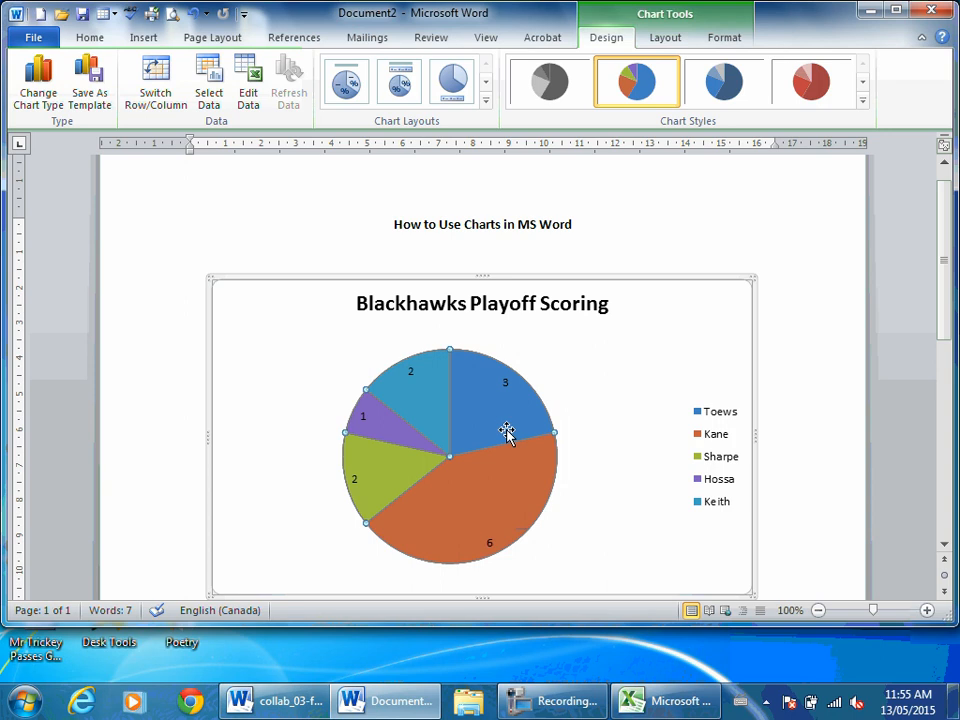
- Format the pie chart's data labels to show the percentage along with the value, positioned at the center of each slice
{"action": "right_click", "coordinate": [499, 506]}
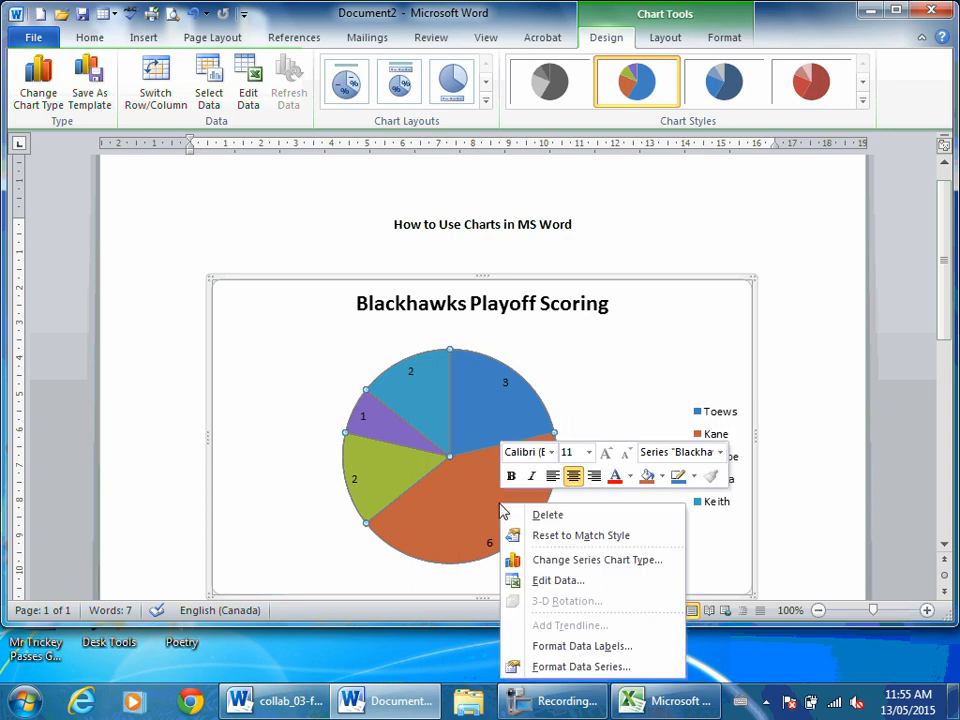
{"action": "left_click", "coordinate": [557, 647]}
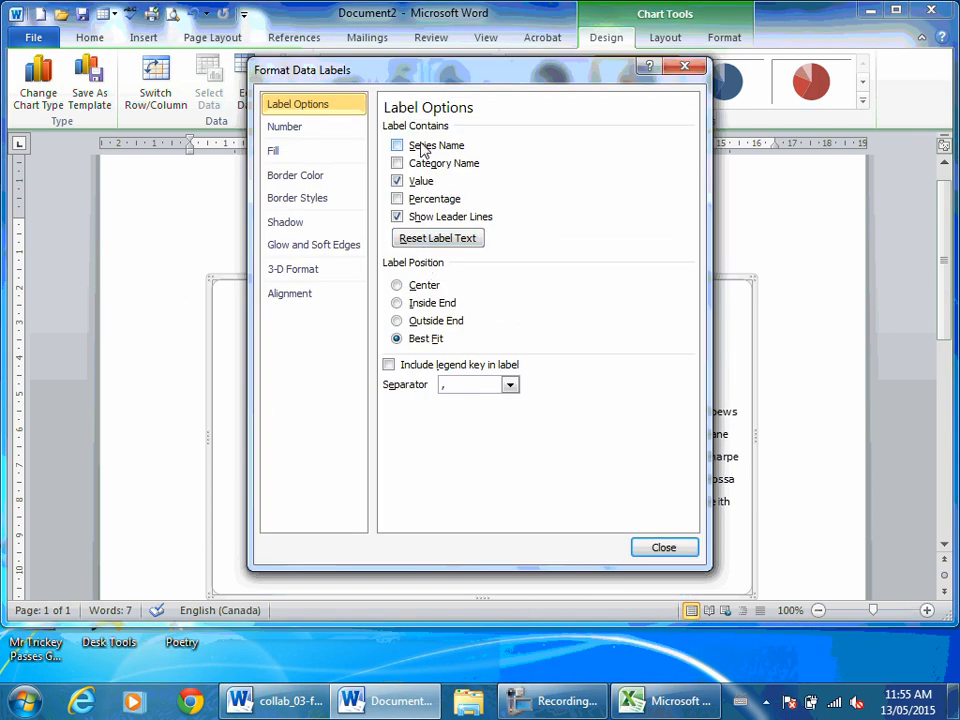
{"action": "left_click", "coordinate": [397, 202]}
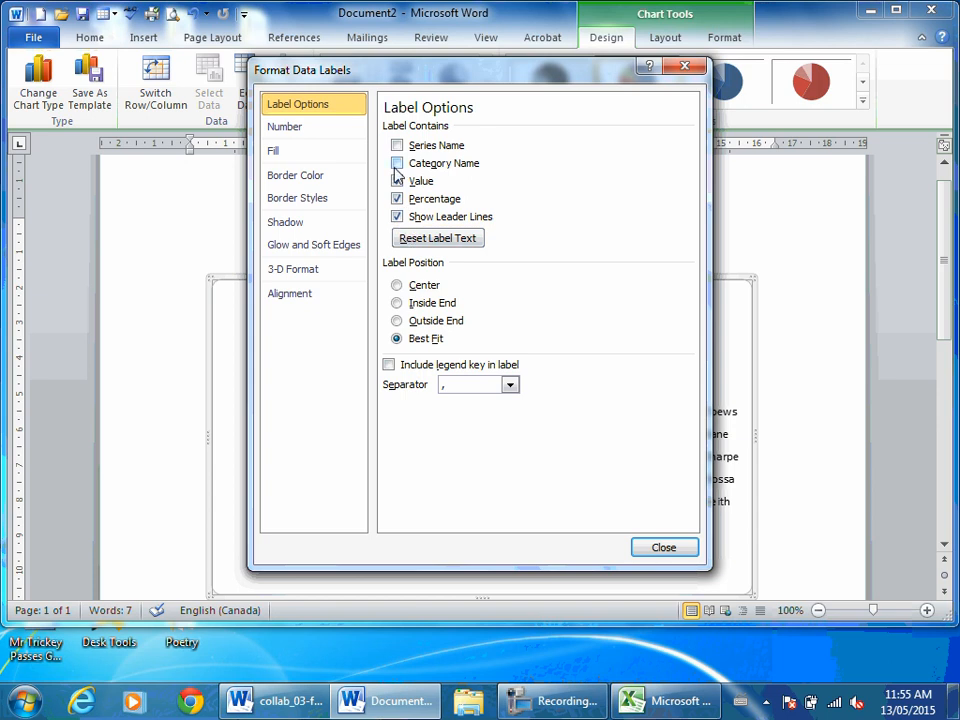
{"action": "left_click", "coordinate": [396, 286]}
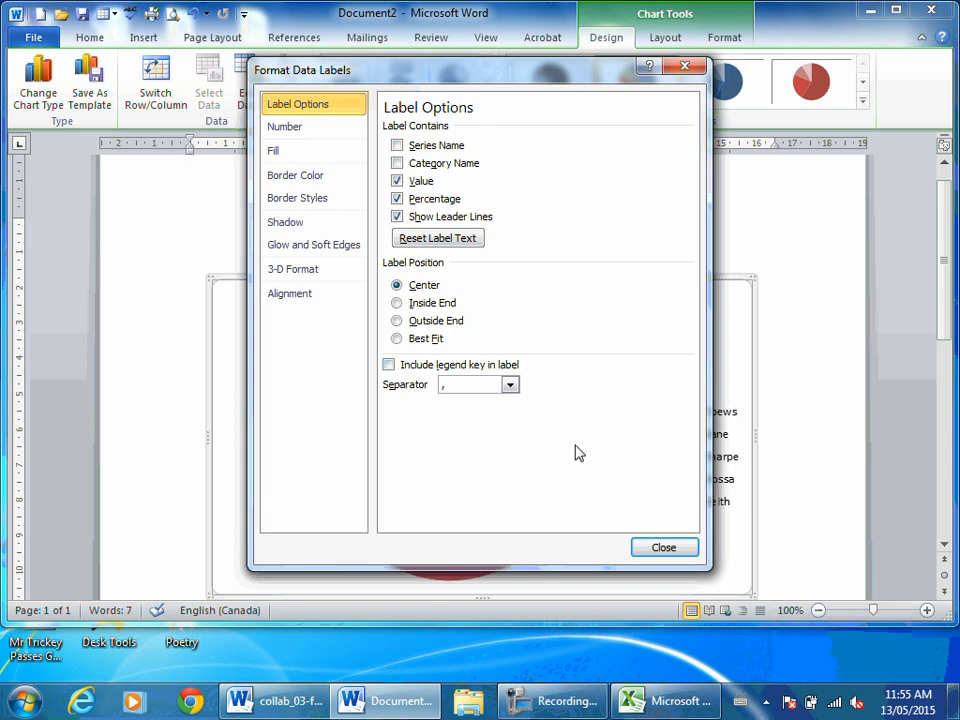
{"action": "left_click", "coordinate": [389, 365]}
{"action": "left_click", "coordinate": [664, 549]}
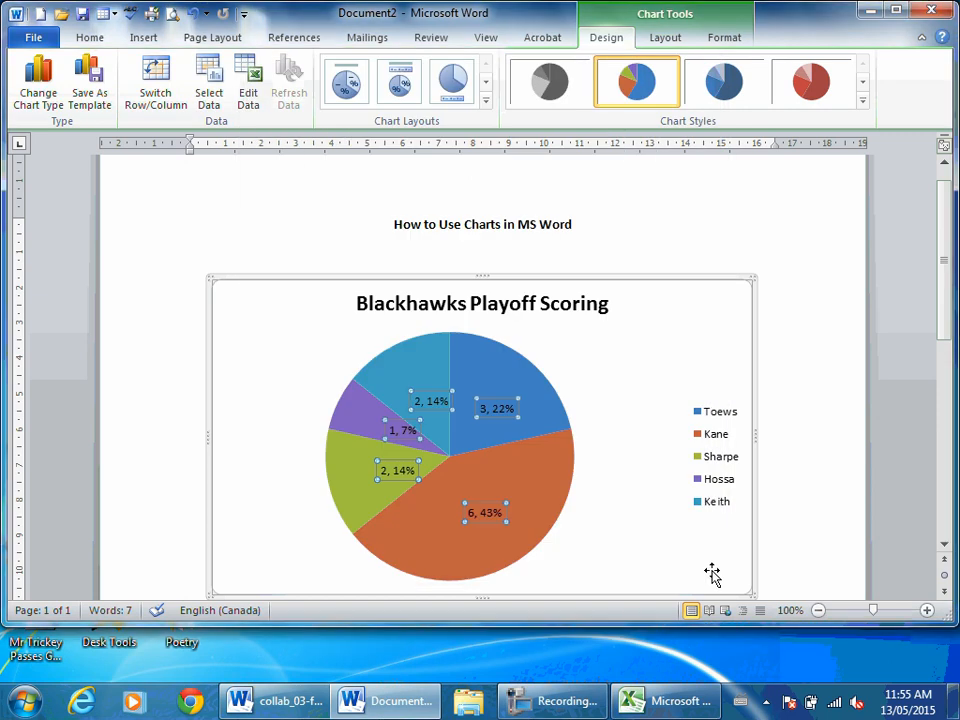
{"action": "left_click", "coordinate": [619, 555]}
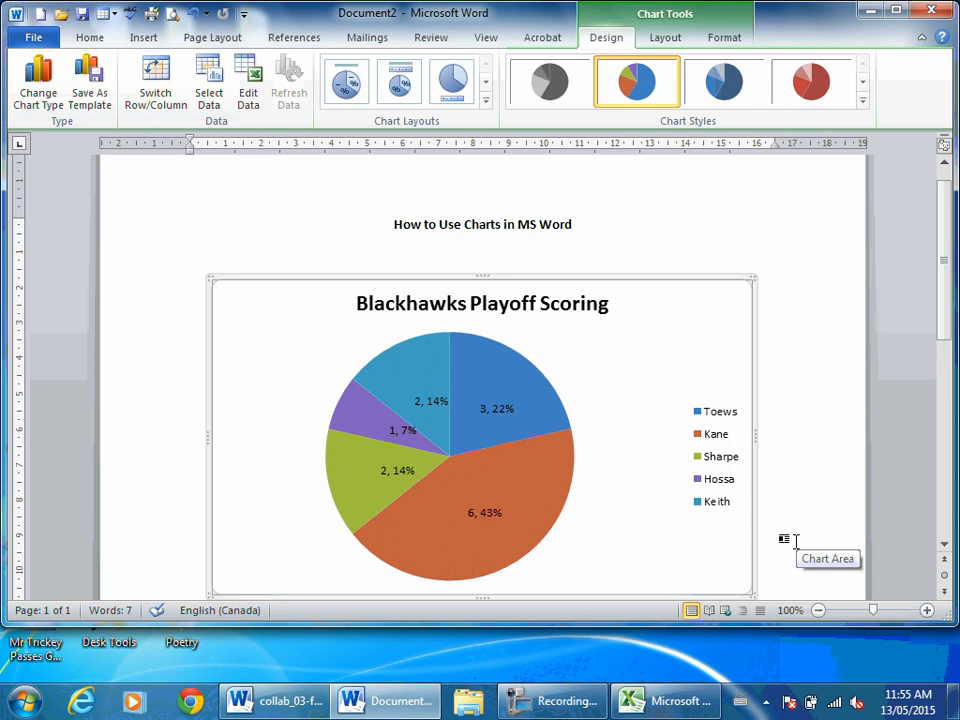
{"action": "scroll", "coordinate": [796, 540], "scroll_direction": "down", "scroll_amount": 1}
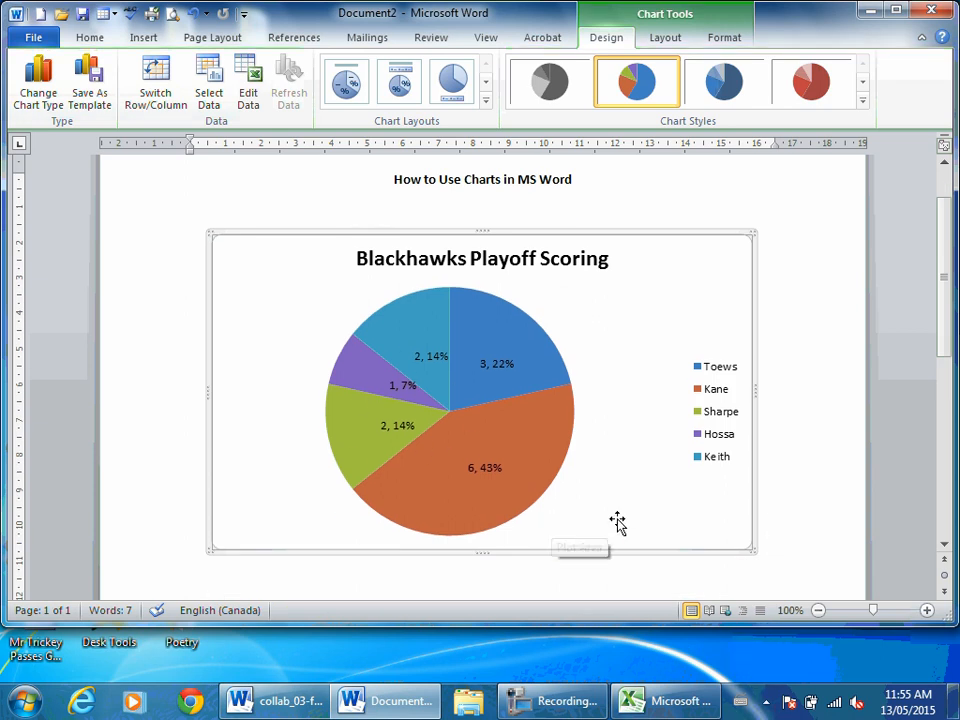
{"action": "scroll", "coordinate": [738, 512], "scroll_direction": "down", "scroll_amount": 2}
{"action": "scroll", "coordinate": [738, 512], "scroll_direction": "up", "scroll_amount": 2}
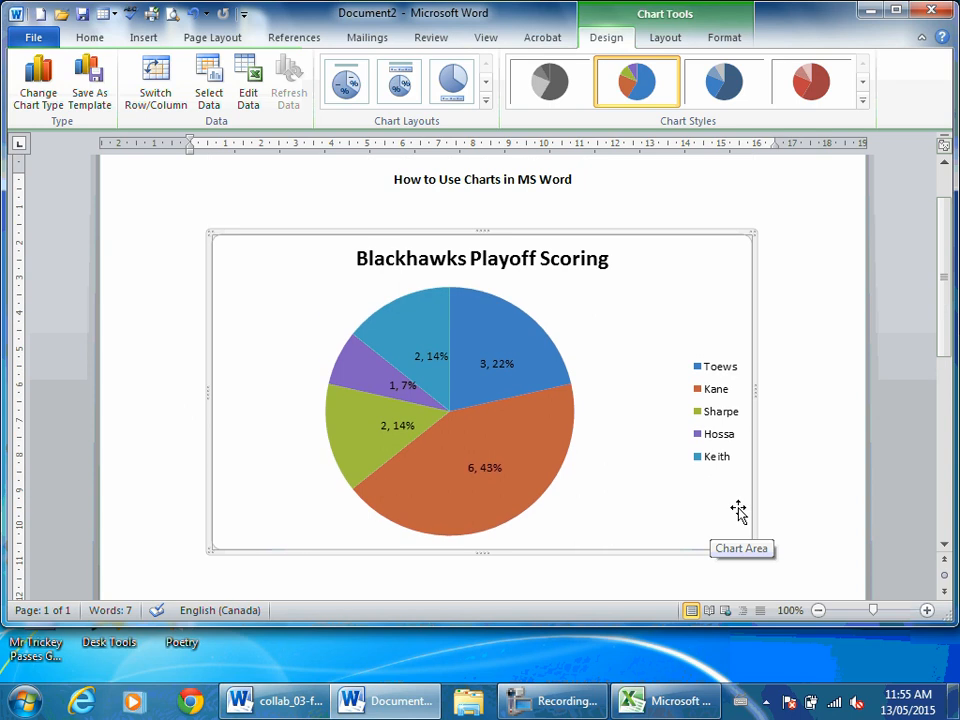
{"action": "scroll", "coordinate": [738, 510], "scroll_direction": "down", "scroll_amount": 1}
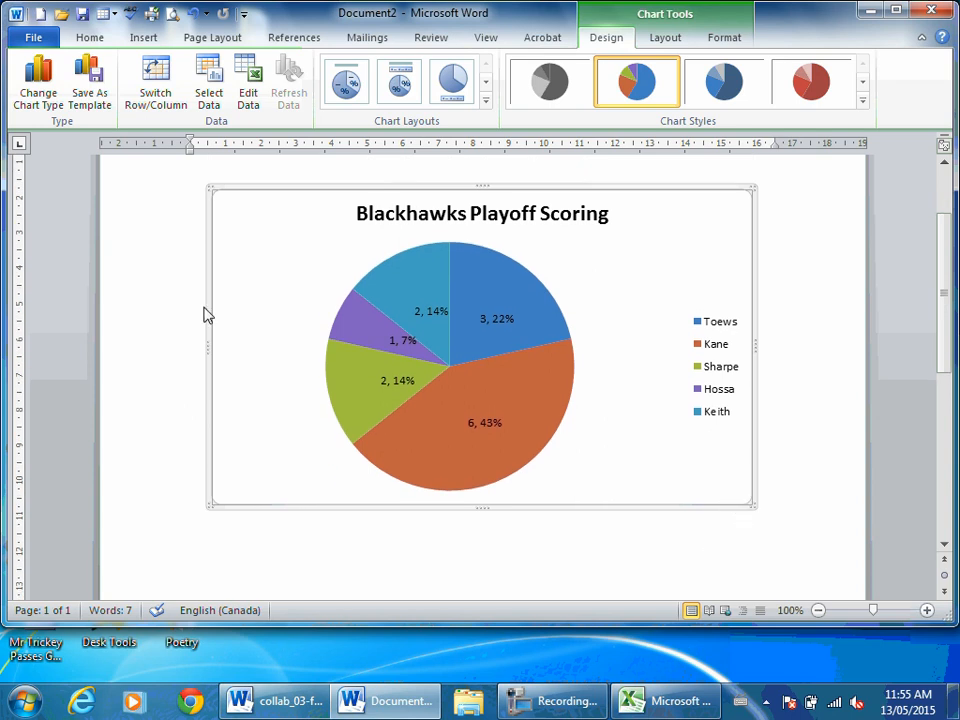